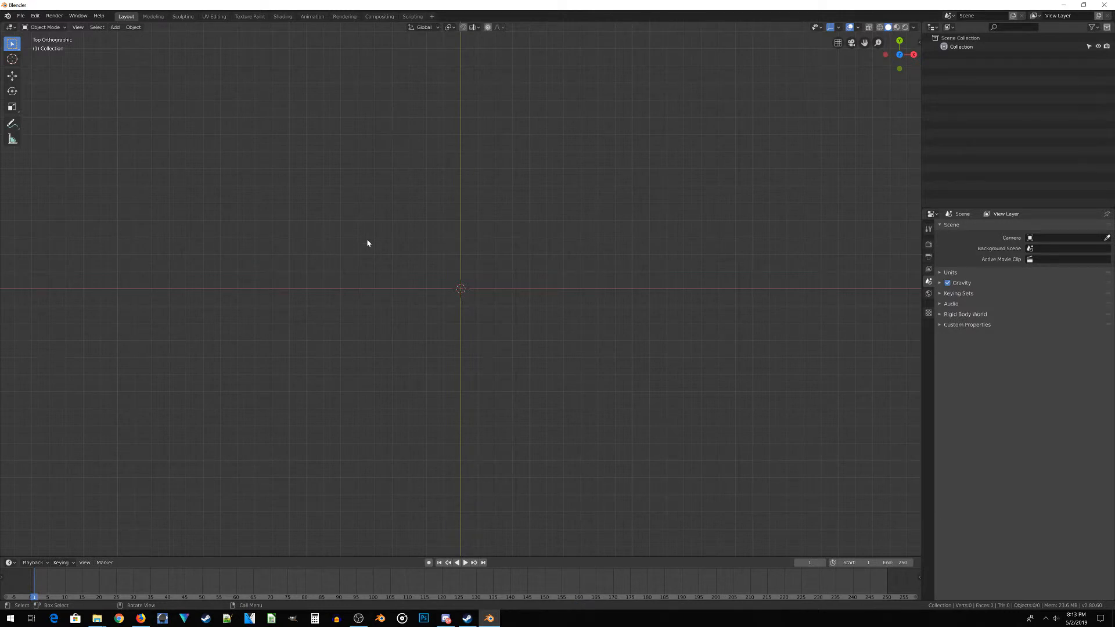
- Add a Bezier curve at the origin and open it in Edit Mode
{"action": "key", "text": "shift+a"}
{"action": "mouse_move", "coordinate": [368, 243]}
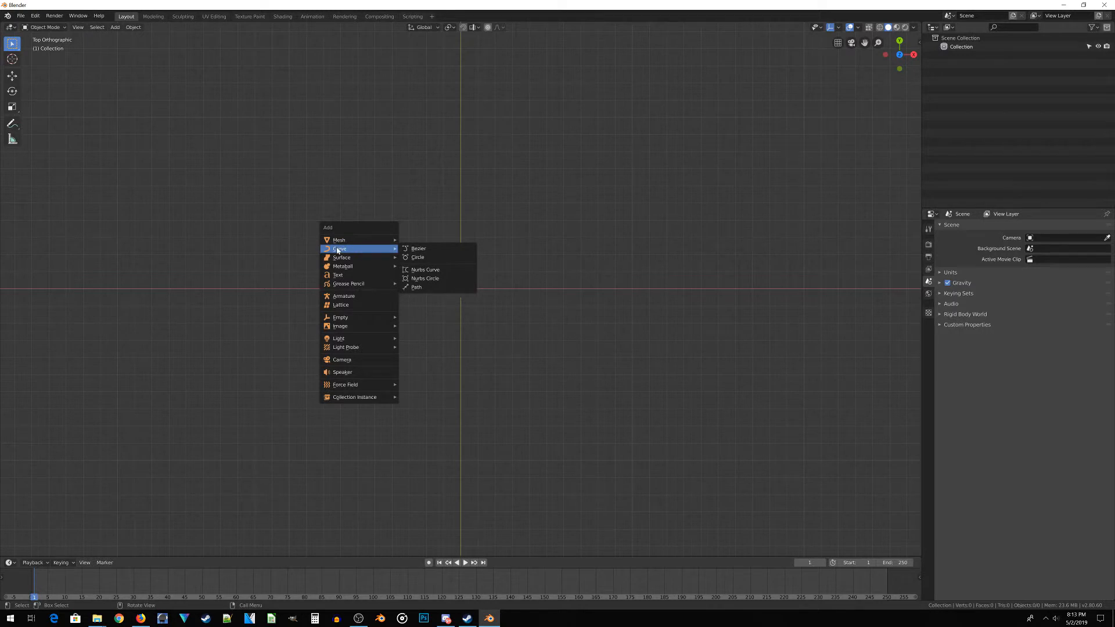
{"action": "left_click", "coordinate": [417, 250]}
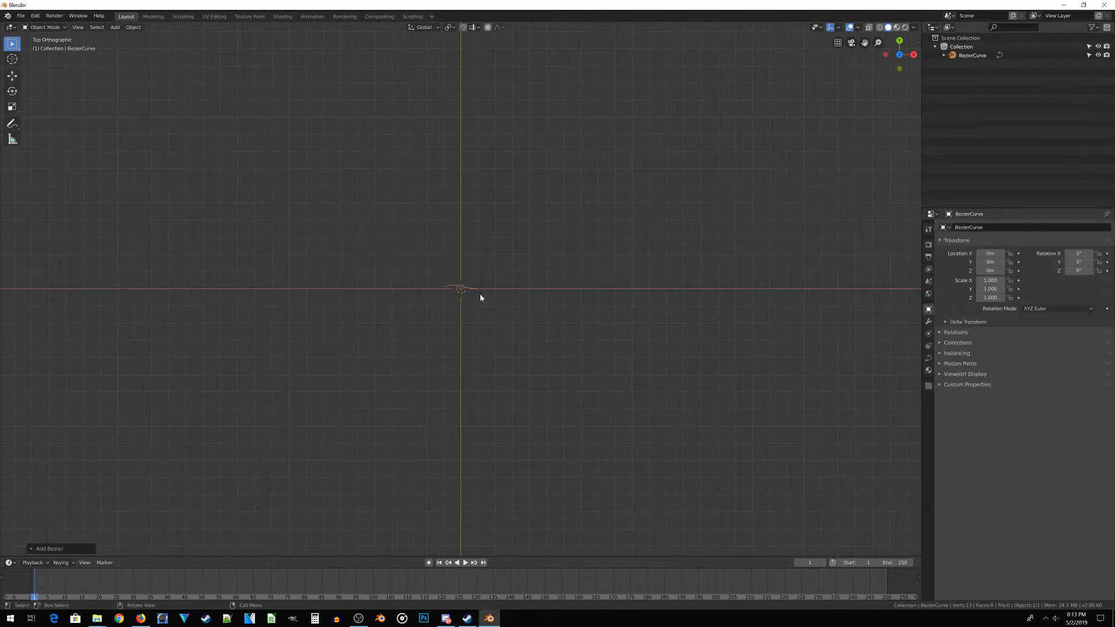
{"action": "scroll", "coordinate": [463, 297], "scroll_direction": "up", "scroll_amount": 5}
{"action": "scroll", "coordinate": [450, 317], "scroll_direction": "up", "scroll_amount": 3}
{"action": "scroll", "coordinate": [461, 361], "scroll_direction": "down", "scroll_amount": 2}
{"action": "key", "text": "Tab"}
- Reposition the curve's right end point just beyond its original spot and tilt its handle down to the right
{"action": "right_click", "coordinate": [526, 287]}
{"action": "left_click", "coordinate": [534, 289]}
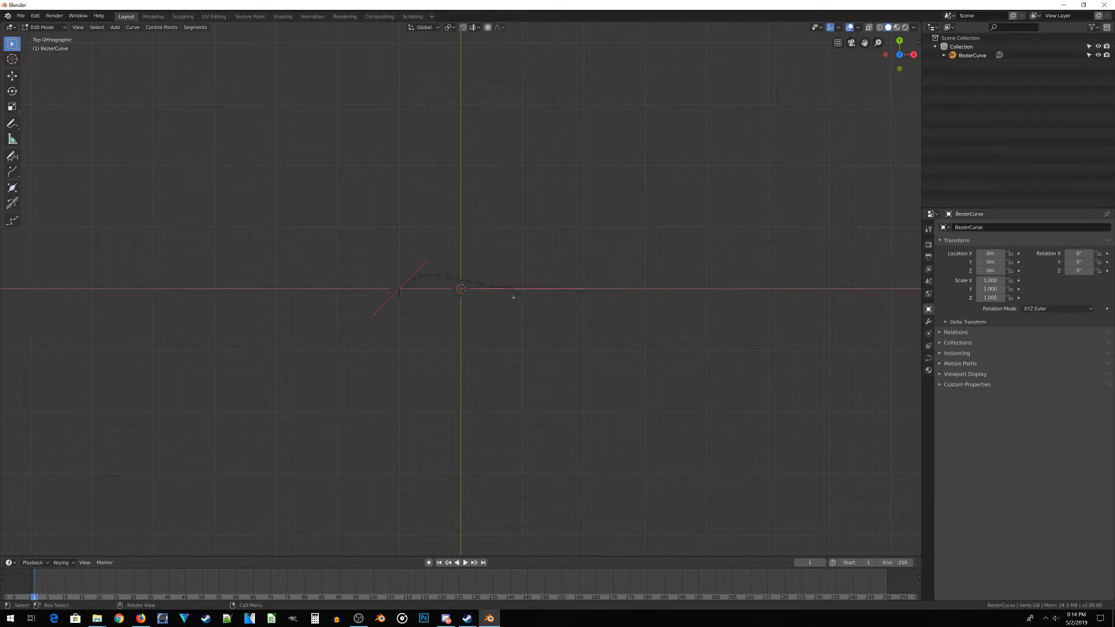
{"action": "key", "text": "e"}
{"action": "left_click", "coordinate": [618, 274]}
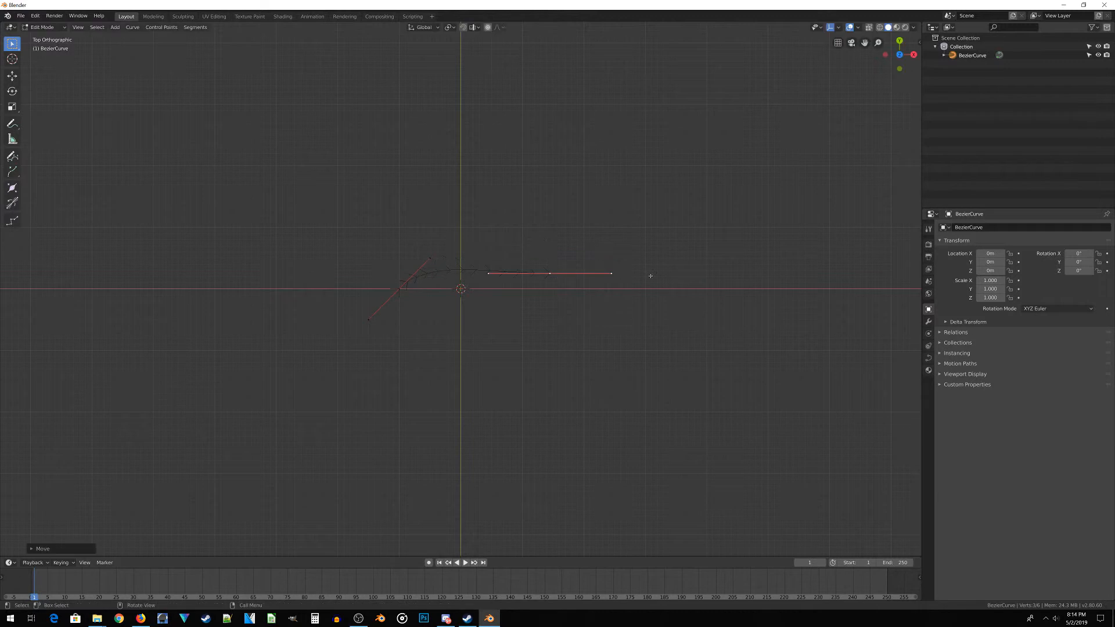
{"action": "key", "text": "g"}
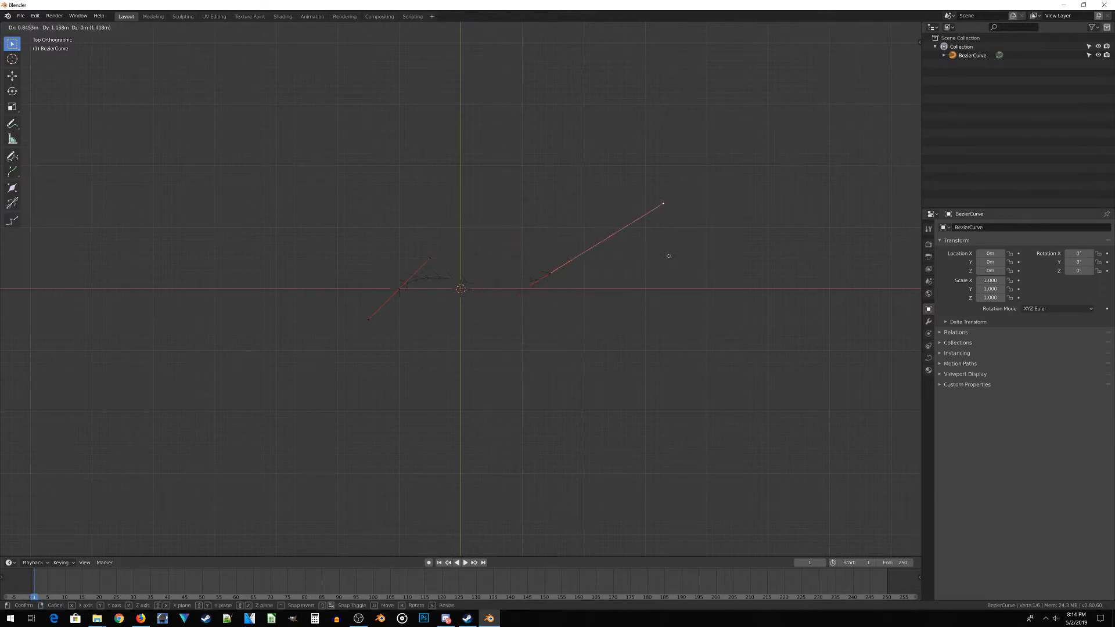
{"action": "left_click", "coordinate": [543, 293]}
{"action": "key", "text": "alt+a"}
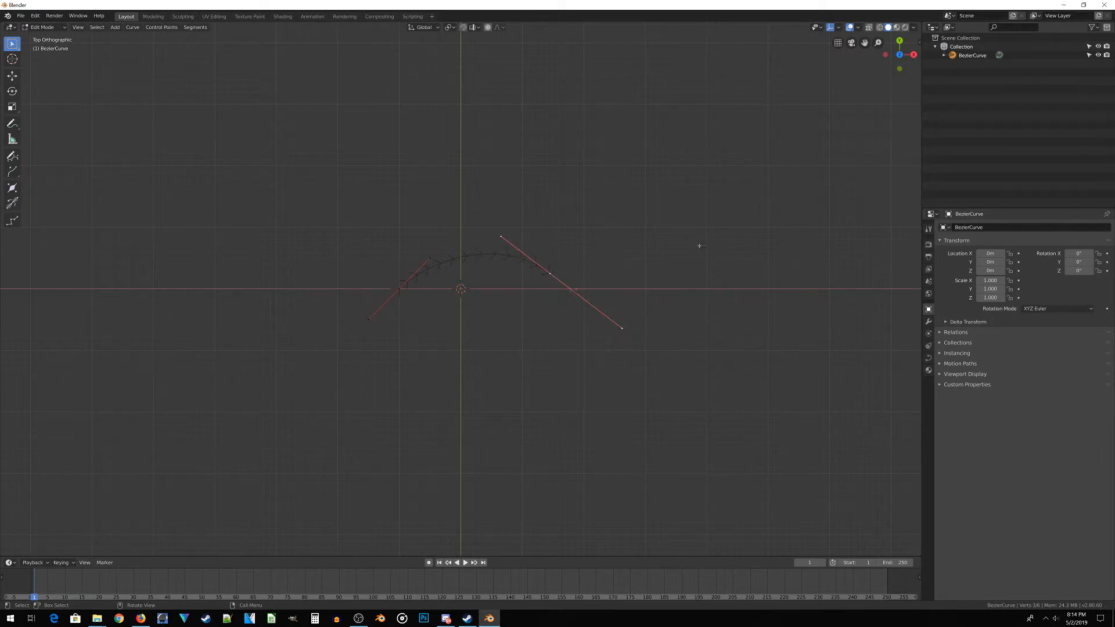
{"action": "key", "text": "g"}
{"action": "left_click", "coordinate": [564, 282]}
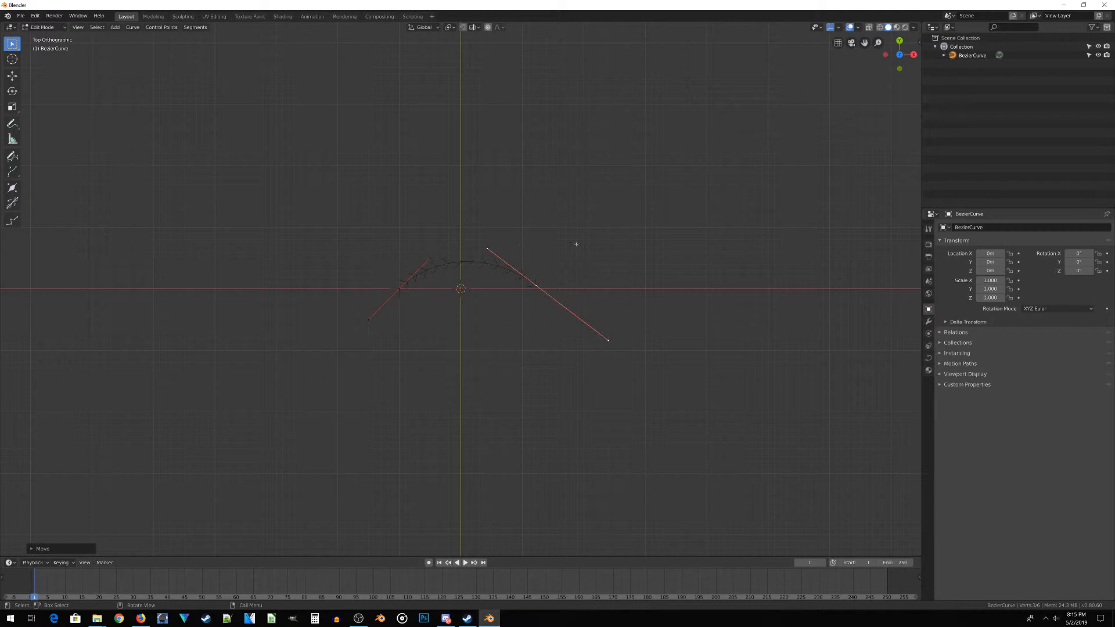
- Extend the curve with a control point right of its end point and move it slightly below the X axis
{"action": "right_click", "coordinate": [625, 340], "text": "ctrl"}
{"action": "key", "text": "g"}
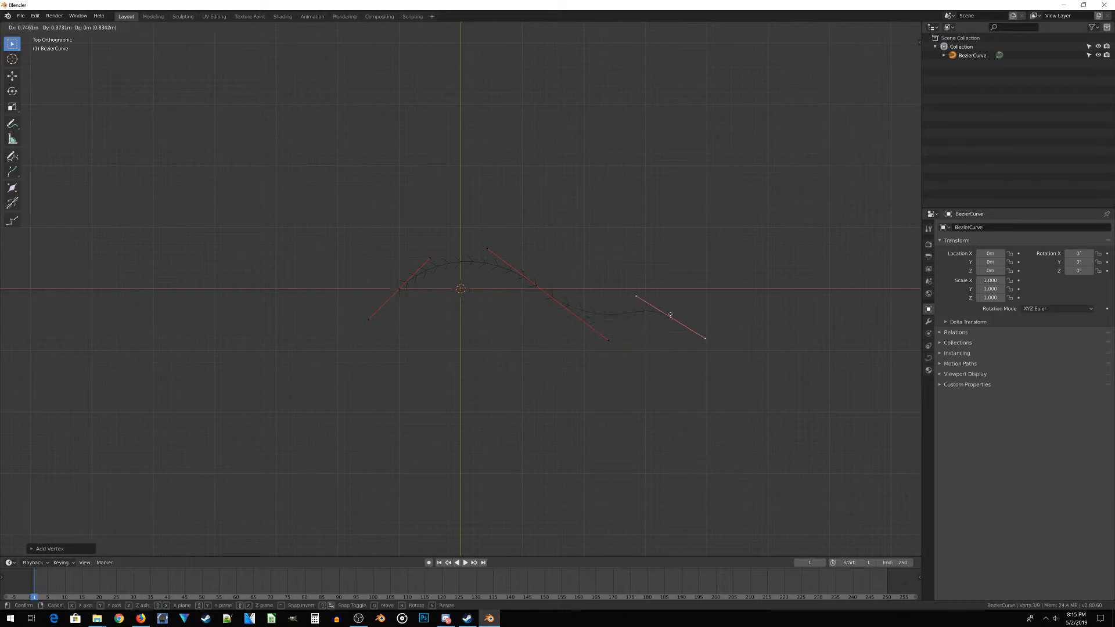
{"action": "left_click", "coordinate": [608, 355]}
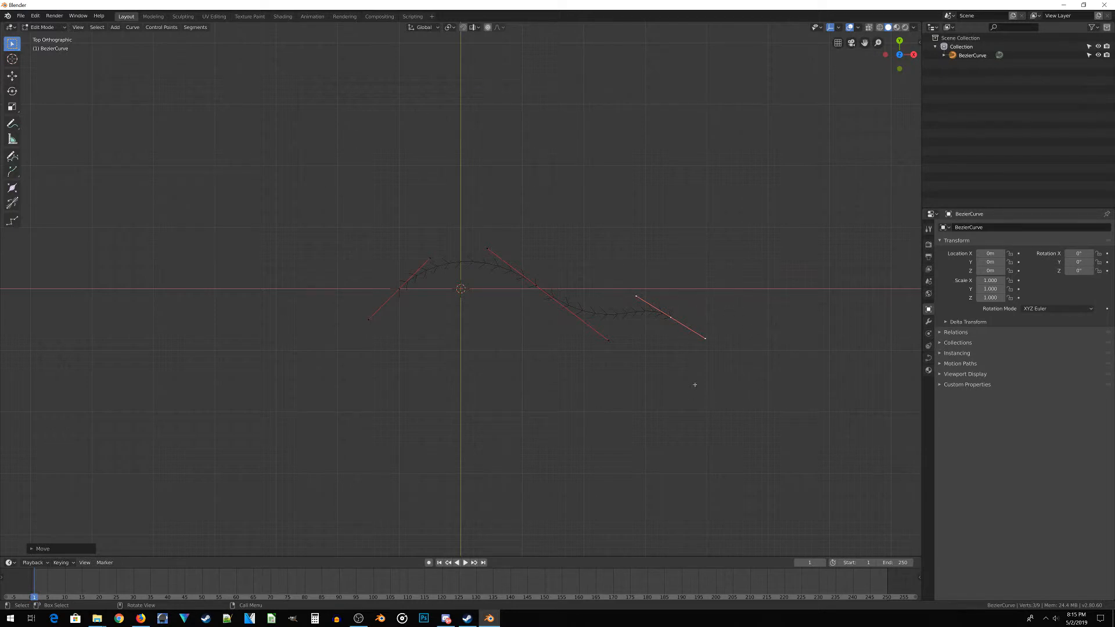
- Add five more control points looping clockwise below and left of the origin, and close the curve into a loop
{"action": "right_click", "coordinate": [718, 438], "text": "ctrl"}
{"action": "right_click", "coordinate": [598, 491], "text": "ctrl"}
{"action": "right_click", "coordinate": [451, 463], "text": "ctrl"}
{"action": "right_click", "coordinate": [287, 491], "text": "ctrl"}
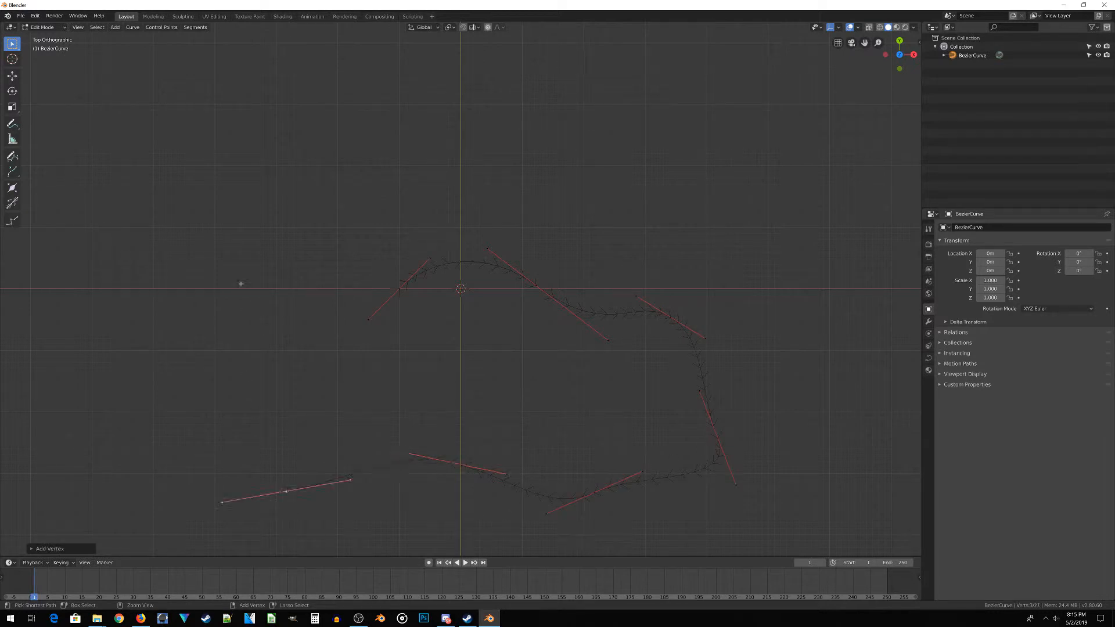
{"action": "right_click", "coordinate": [200, 255], "text": "ctrl"}
{"action": "key", "text": "alt+c"}
- Move the control points along the loop's right and lower sides outward to enlarge the outline
{"action": "left_click", "coordinate": [665, 315]}
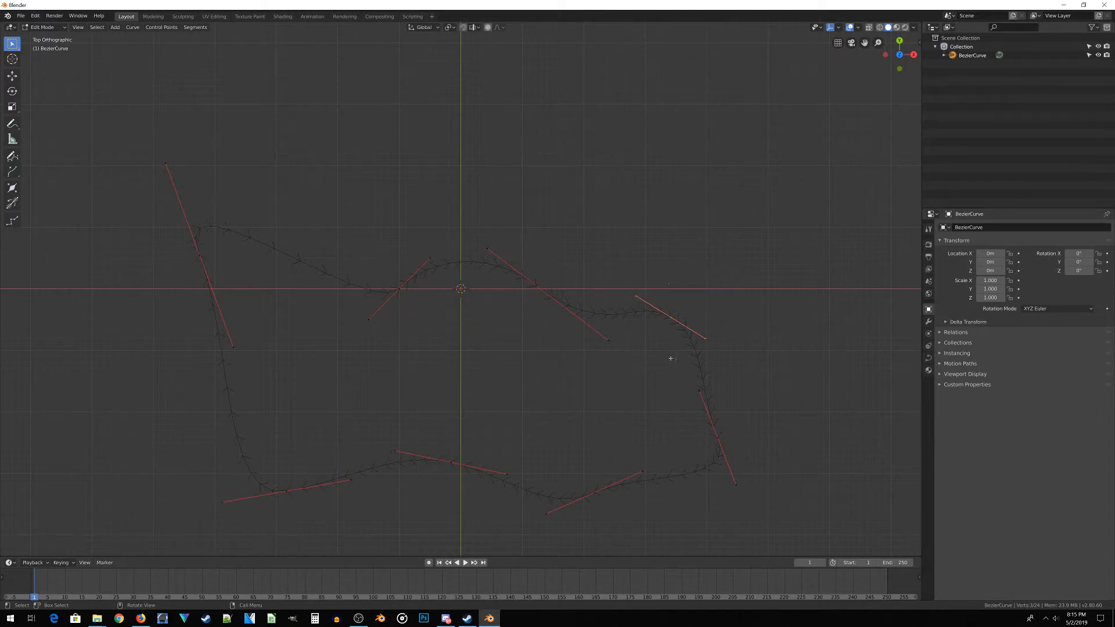
{"action": "key", "text": "g"}
{"action": "left_click", "coordinate": [722, 291]}
{"action": "key", "text": "g"}
{"action": "left_click", "coordinate": [715, 449]}
{"action": "key", "text": "g"}
{"action": "left_click", "coordinate": [655, 546]}
{"action": "key", "text": "g"}
{"action": "left_click", "coordinate": [449, 502]}
{"action": "key", "text": "g"}
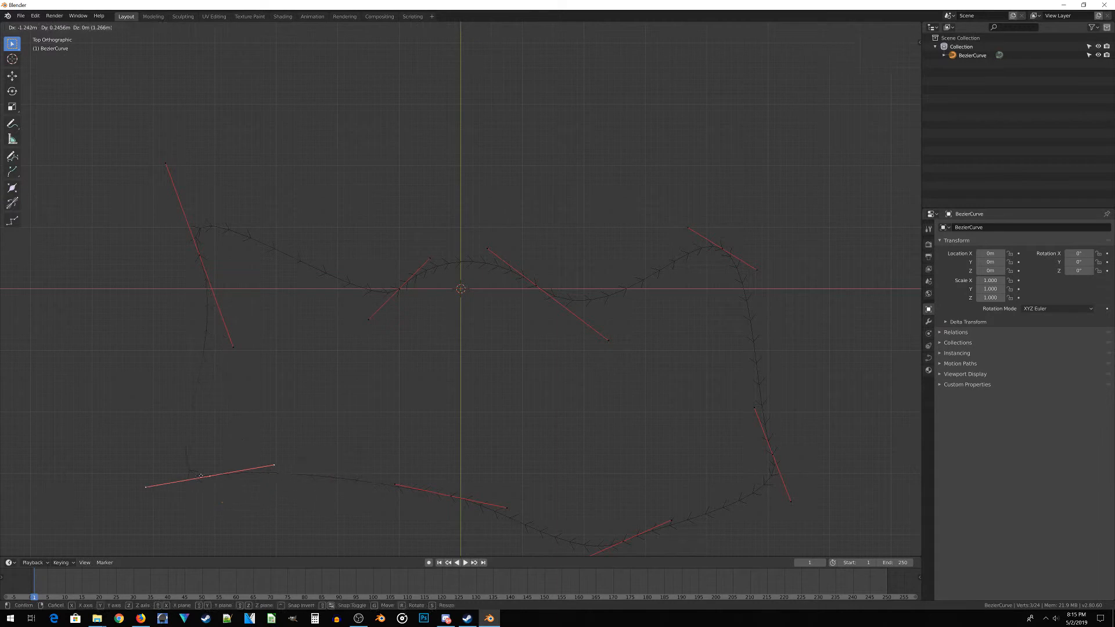
{"action": "left_click", "coordinate": [207, 476]}
- Swing the handle of the leftmost upper control point up to the right to round that corner of the loop
{"action": "left_click", "coordinate": [167, 166]}
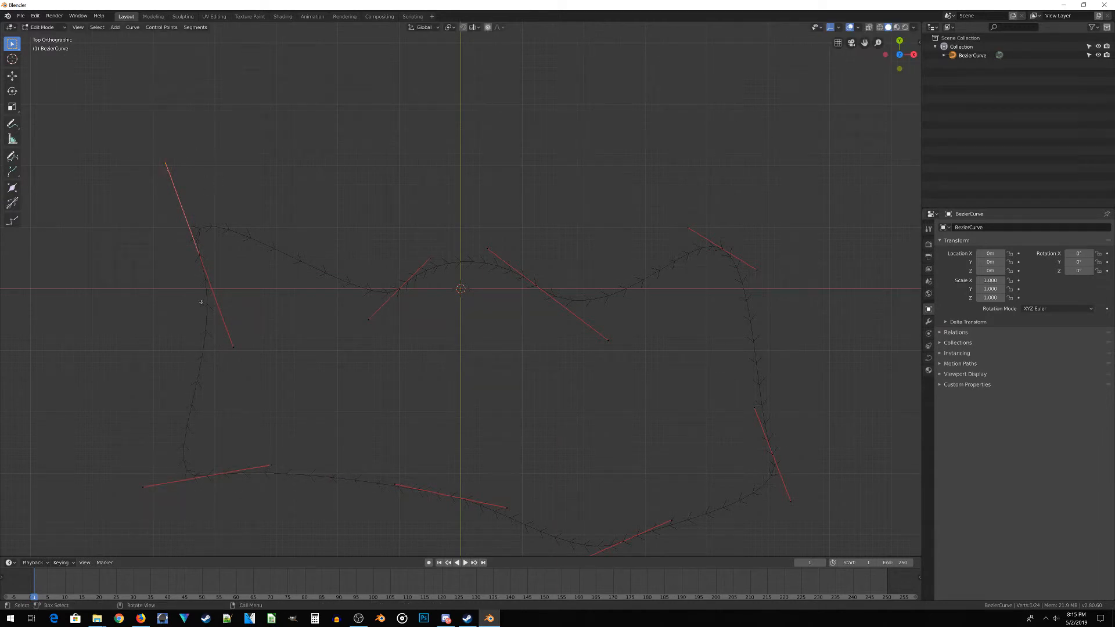
{"action": "left_click", "coordinate": [198, 250]}
{"action": "left_click", "coordinate": [241, 356]}
{"action": "key", "text": "g"}
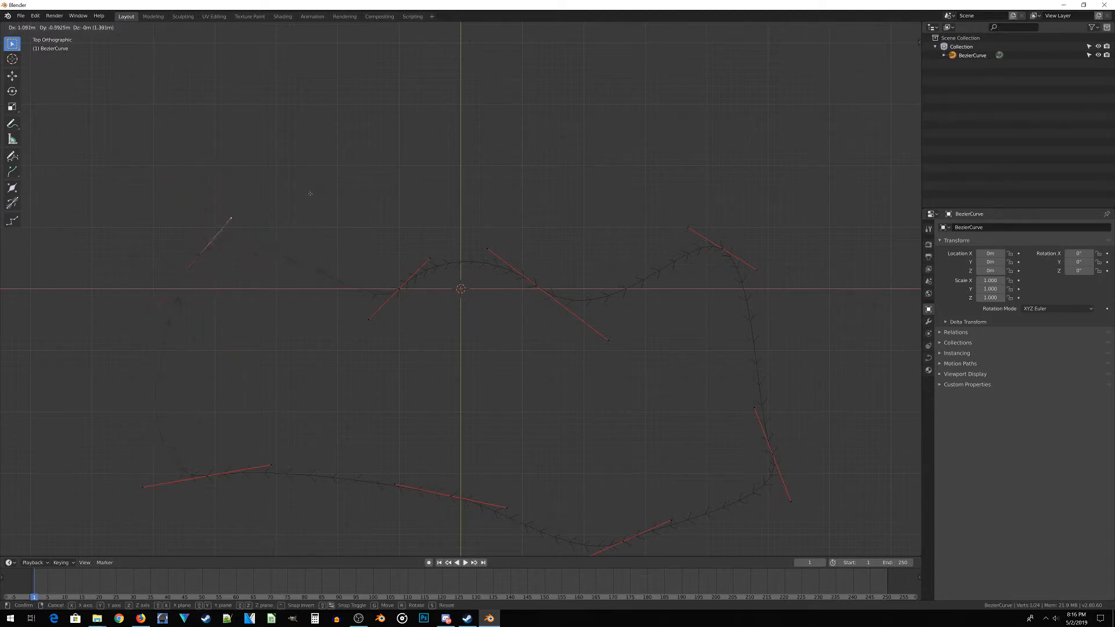
{"action": "left_click", "coordinate": [349, 229]}
- Move the control point left of the origin up above the X axis and tilt its handle down to the right
{"action": "right_click", "coordinate": [394, 285]}
{"action": "left_click", "coordinate": [387, 291]}
{"action": "key", "text": "g"}
{"action": "left_click", "coordinate": [343, 209]}
{"action": "left_click", "coordinate": [384, 177]}
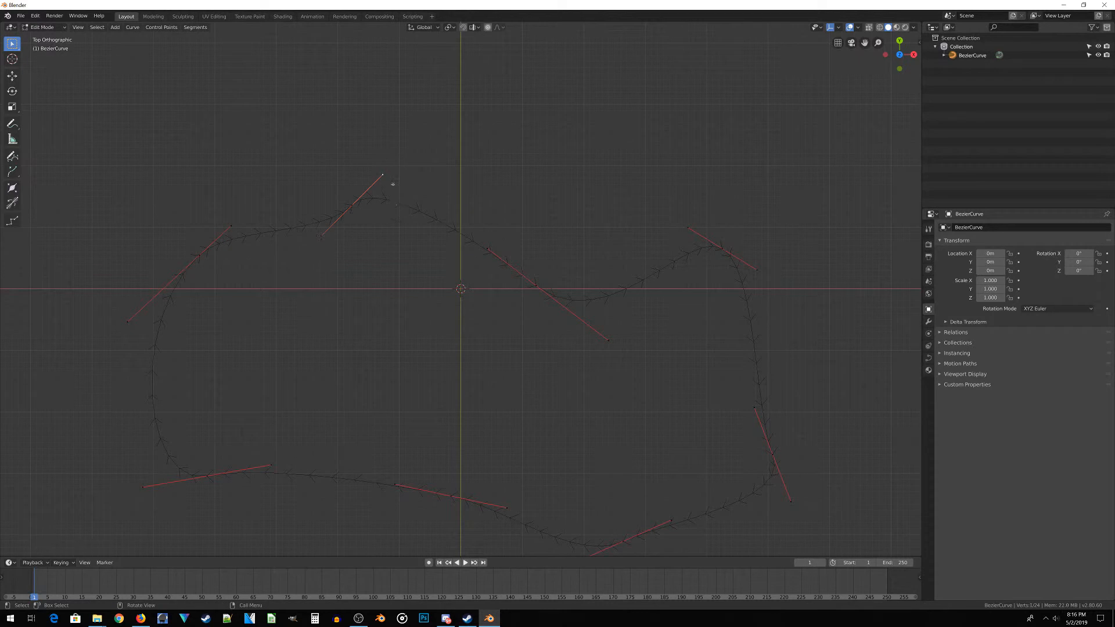
{"action": "key", "text": "g"}
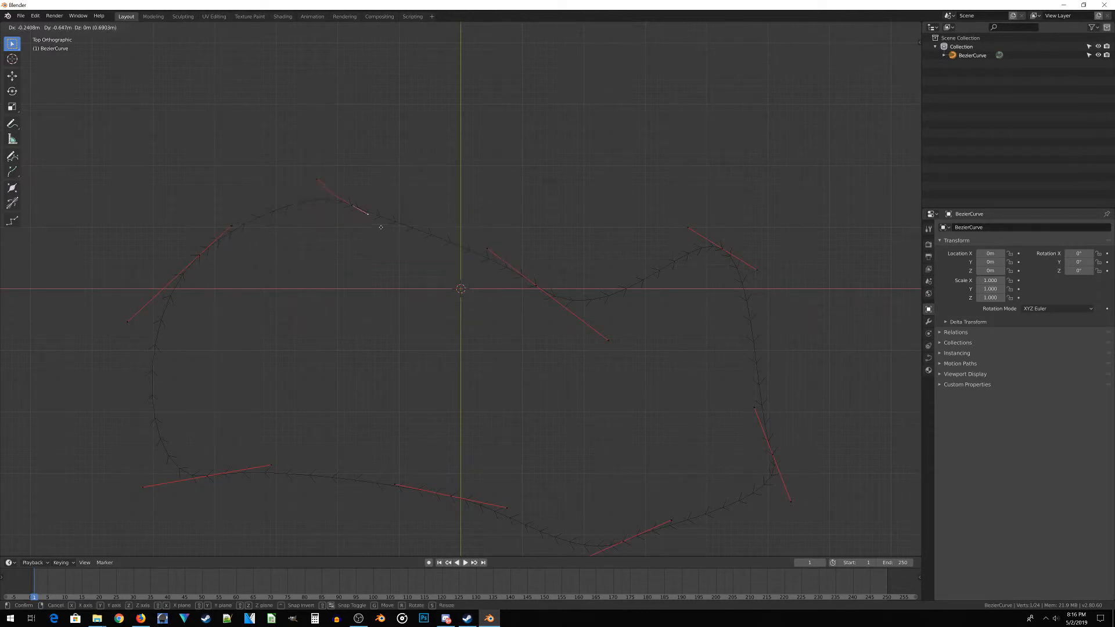
{"action": "left_click", "coordinate": [388, 228]}
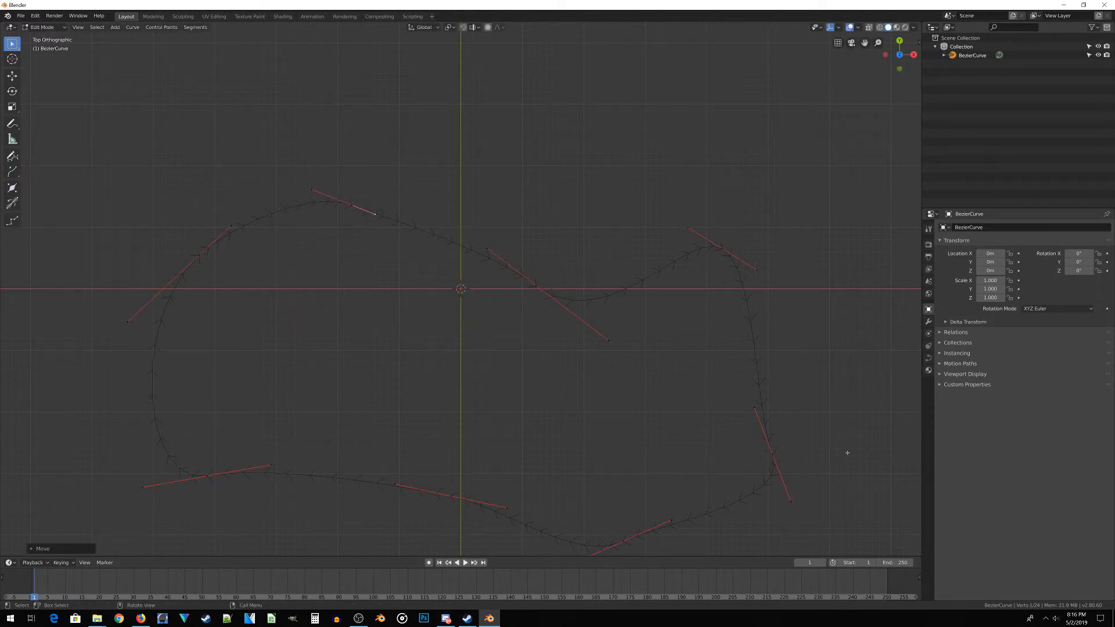
- Shift the control point on the loop's right side slightly upward along the outline
{"action": "left_click", "coordinate": [777, 467]}
{"action": "key", "text": "g"}
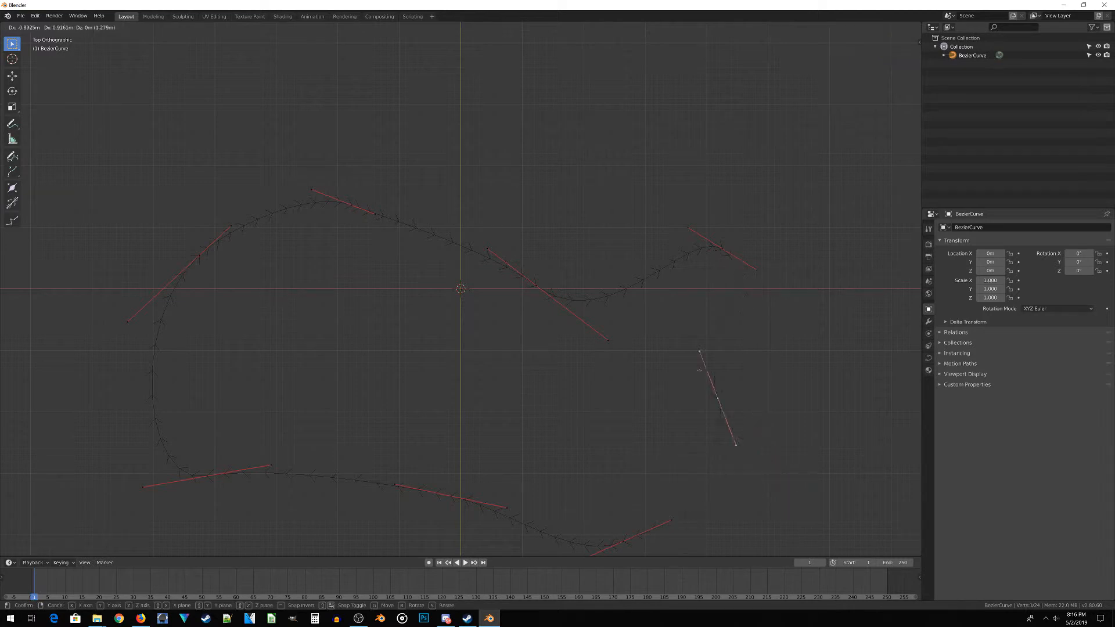
{"action": "left_click", "coordinate": [627, 293]}
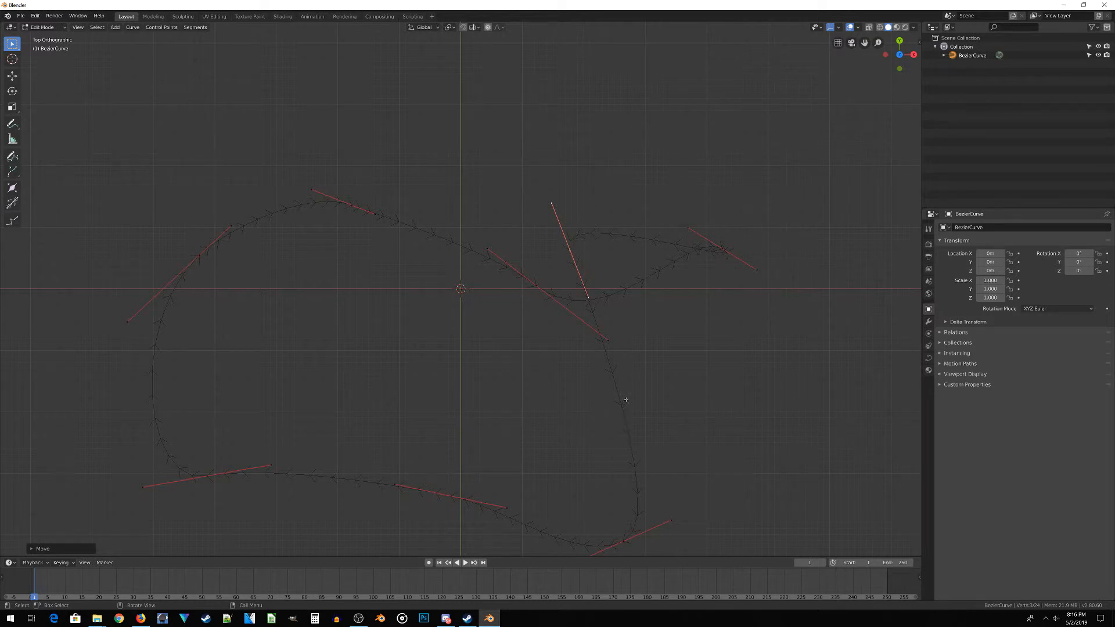
{"action": "key", "text": "g"}
{"action": "left_click", "coordinate": [885, 474]}
- Rotate the control point right of the origin until its handle is nearly horizontal, and move it close to the Y axis
{"action": "left_click", "coordinate": [549, 287]}
{"action": "key", "text": "r"}
{"action": "left_click", "coordinate": [710, 368]}
{"action": "key", "text": "g"}
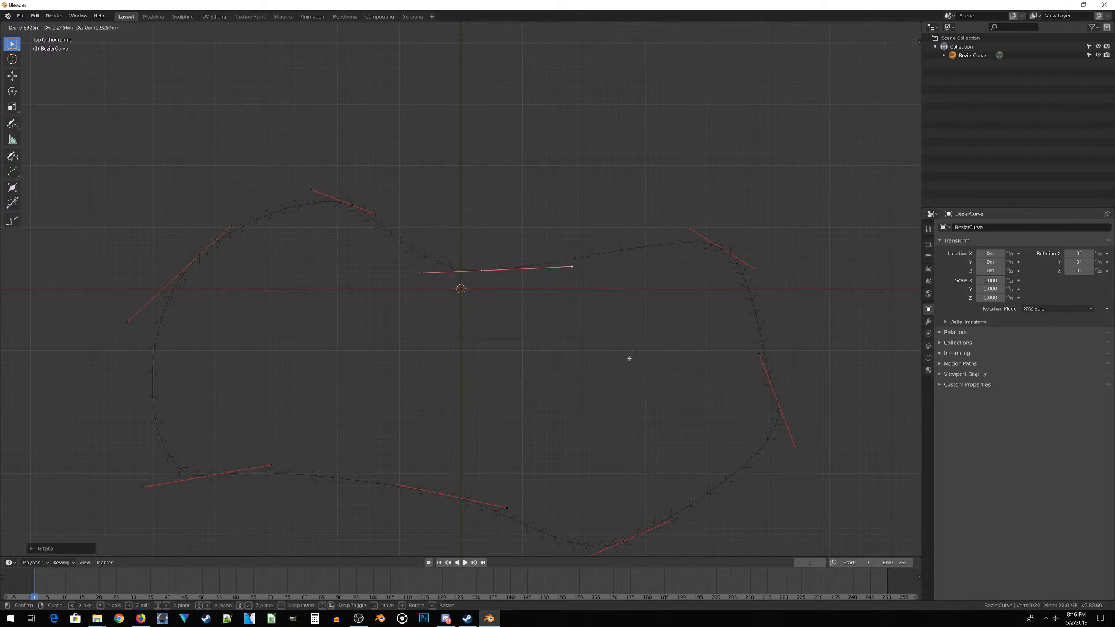
{"action": "left_click", "coordinate": [317, 236]}
- Lower the bottom-middle control point, flatten the bottom-right point's handle, and move that point further down
{"action": "scroll", "coordinate": [612, 297], "scroll_direction": "down", "scroll_amount": 2}
{"action": "left_click", "coordinate": [463, 434]}
{"action": "key", "text": "g"}
{"action": "left_click", "coordinate": [456, 472]}
{"action": "left_click", "coordinate": [592, 453]}
{"action": "key", "text": "g"}
{"action": "left_click", "coordinate": [610, 464]}
{"action": "left_click", "coordinate": [574, 464]}
{"action": "key", "text": "g"}
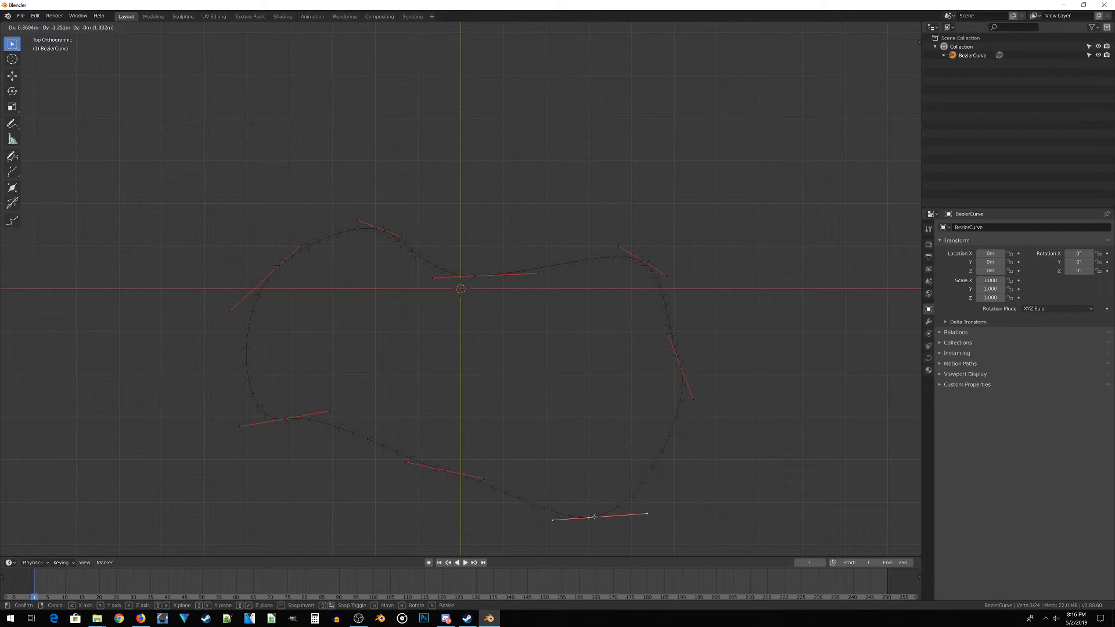
{"action": "left_click", "coordinate": [589, 519]}
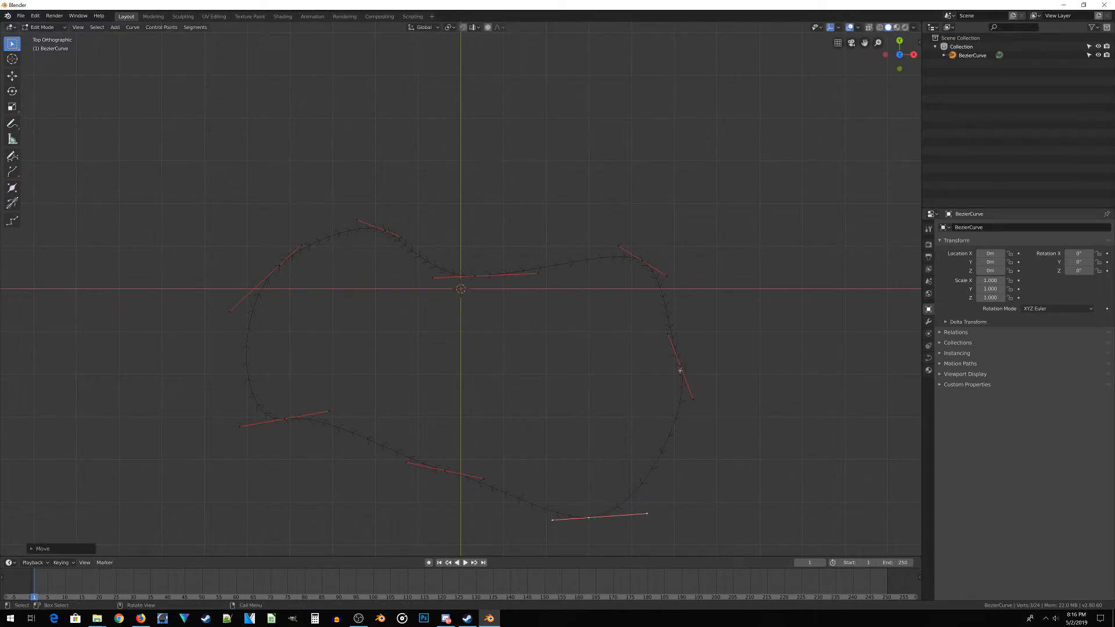
- Subdivide the entire curve three times and return to Object Mode
{"action": "left_click", "coordinate": [738, 348]}
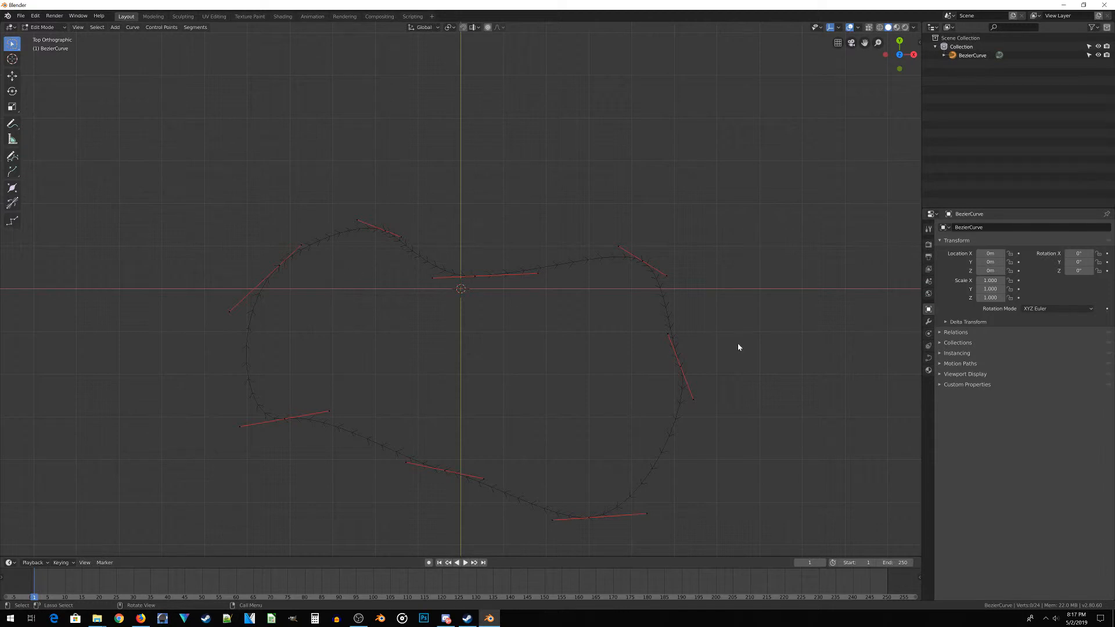
{"action": "key", "text": "a"}
{"action": "right_click", "coordinate": [698, 282]}
{"action": "left_click", "coordinate": [697, 283]}
{"action": "right_click", "coordinate": [697, 283]}
{"action": "left_click", "coordinate": [696, 281]}
{"action": "right_click", "coordinate": [696, 281]}
{"action": "left_click", "coordinate": [700, 280]}
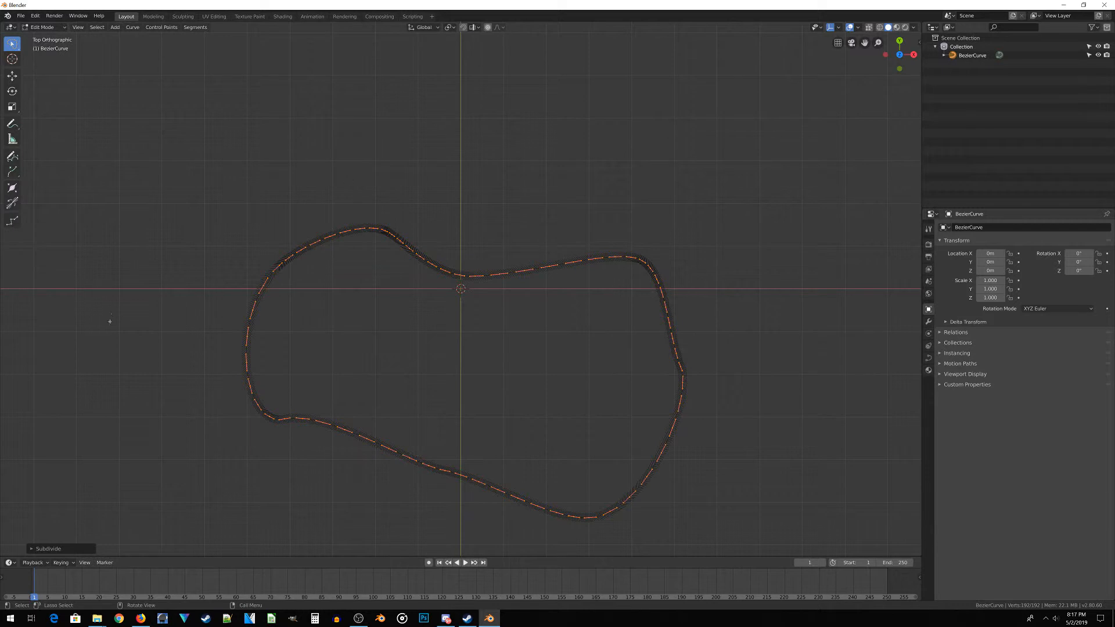
{"action": "key", "text": "Tab"}
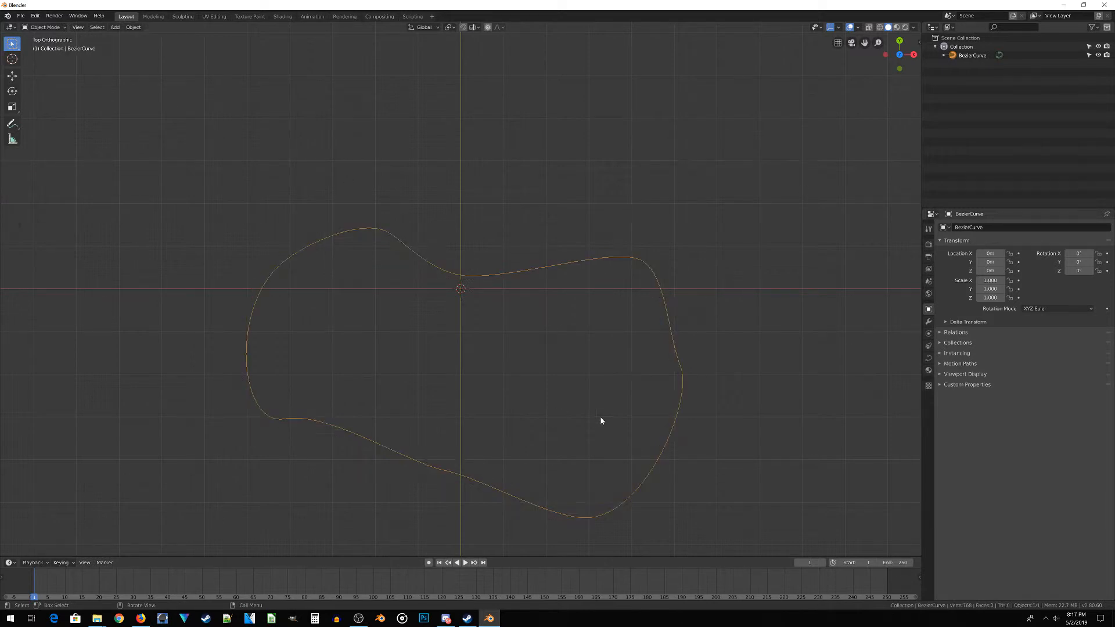
{"action": "mouse_move", "coordinate": [528, 451]}
{"action": "middle_mouse_down"}
{"action": "mouse_move", "coordinate": [472, 428]}
{"action": "mouse_move", "coordinate": [431, 391]}
{"action": "mouse_move", "coordinate": [496, 401]}
{"action": "mouse_move", "coordinate": [468, 401]}
{"action": "mouse_move", "coordinate": [497, 411]}
{"action": "mouse_move", "coordinate": [379, 393]}
{"action": "mouse_move", "coordinate": [409, 338]}
{"action": "middle_mouse_up"}
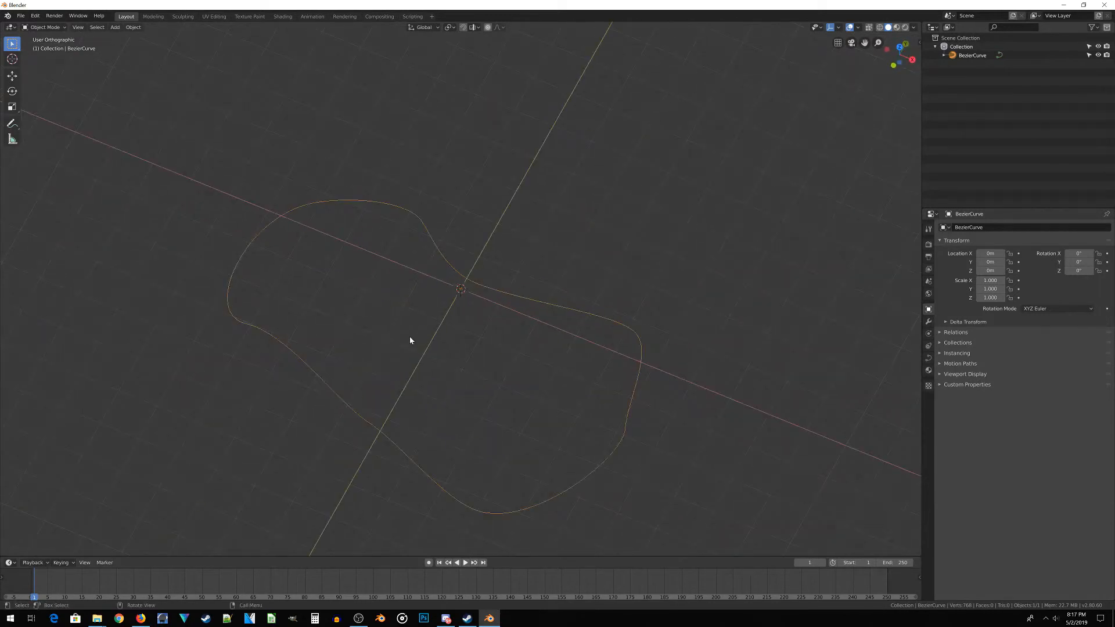
{"action": "key", "text": "z"}
{"action": "left_click", "coordinate": [476, 335]}
{"action": "middle_click_drag", "start_coordinate": [476, 336], "coordinate": [489, 411]}
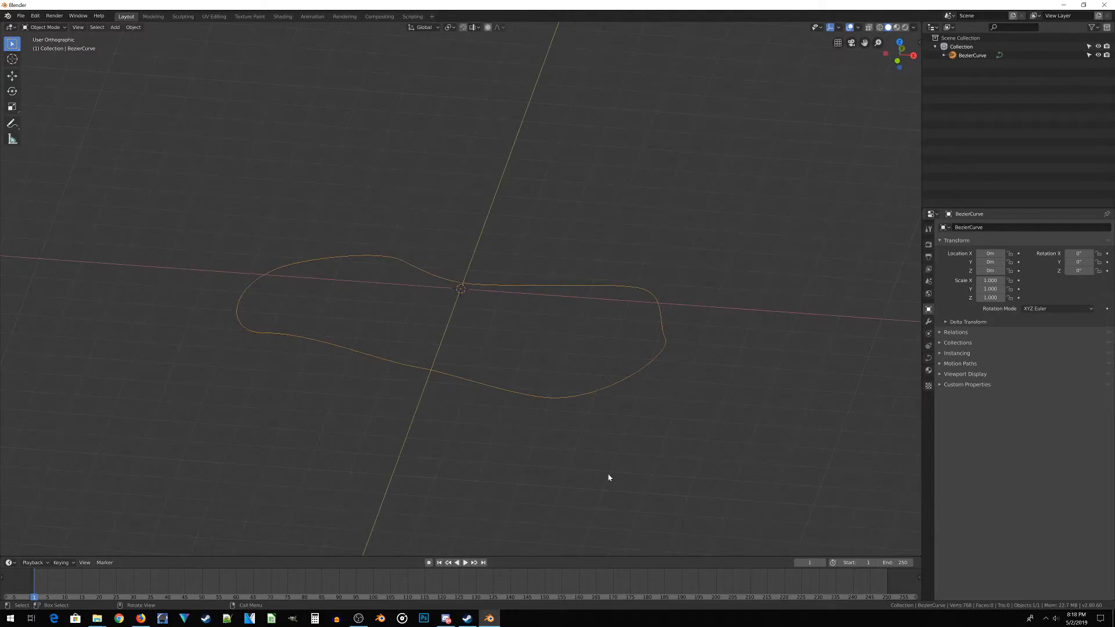
{"action": "key", "text": "Tab"}
{"action": "middle_click_drag", "start_coordinate": [644, 313], "coordinate": [451, 360]}
{"action": "key", "text": "Tab"}
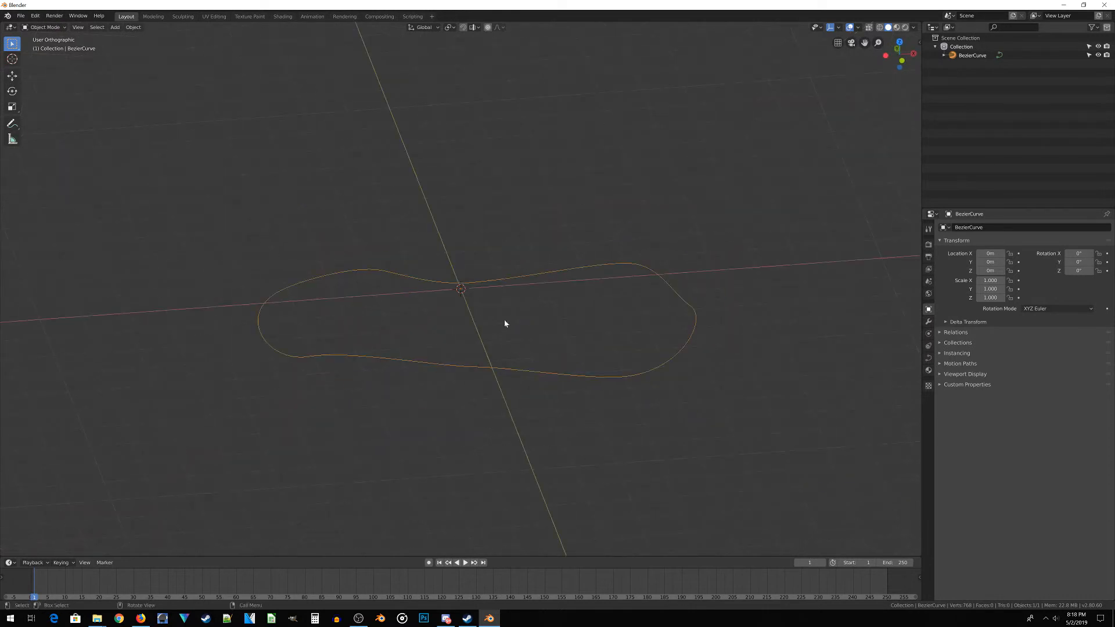
- Convert the selected curve into a mesh with Mesh from Curve/Meta/Surf/Text
{"action": "left_click", "coordinate": [133, 27]}
{"action": "left_click", "coordinate": [196, 222]}
{"action": "left_click", "coordinate": [196, 104]}
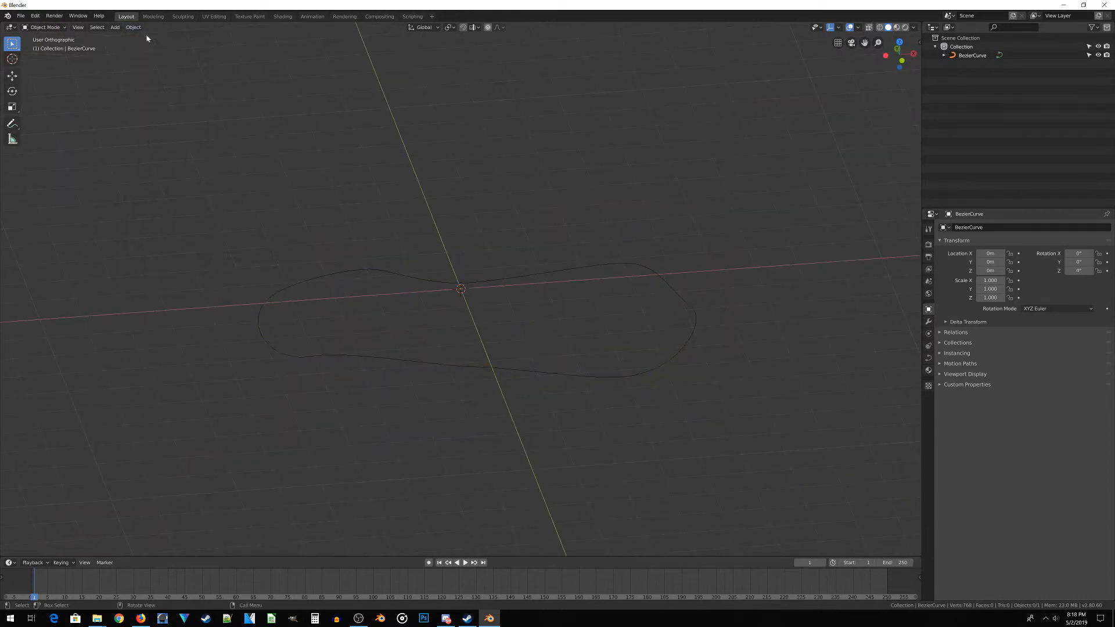
{"action": "left_click", "coordinate": [351, 276]}
{"action": "left_click", "coordinate": [133, 27]}
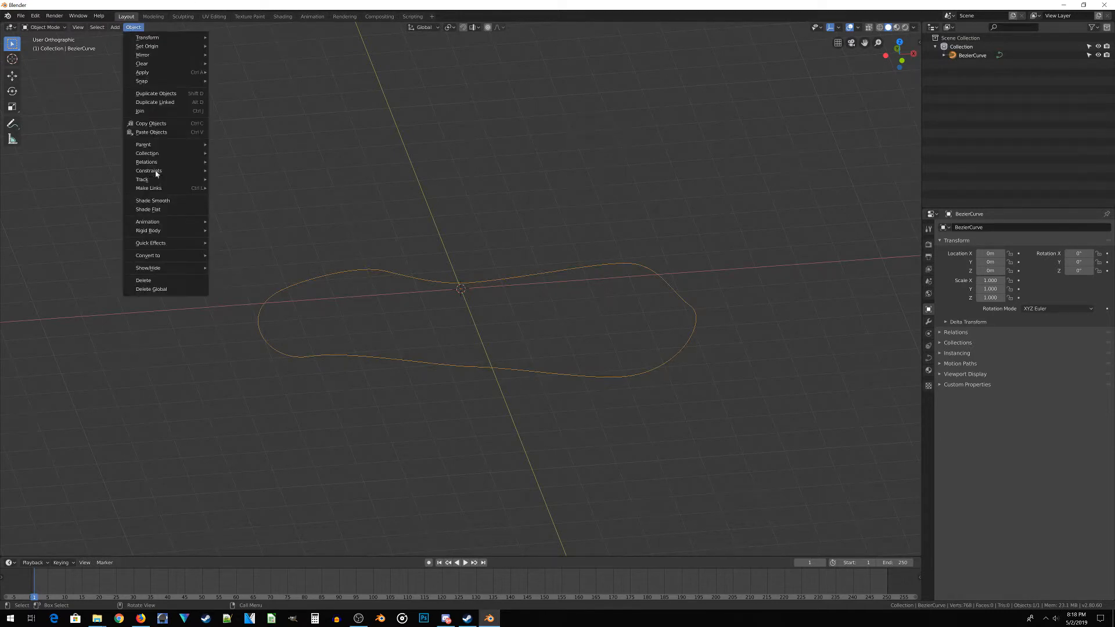
{"action": "mouse_move", "coordinate": [168, 255]}
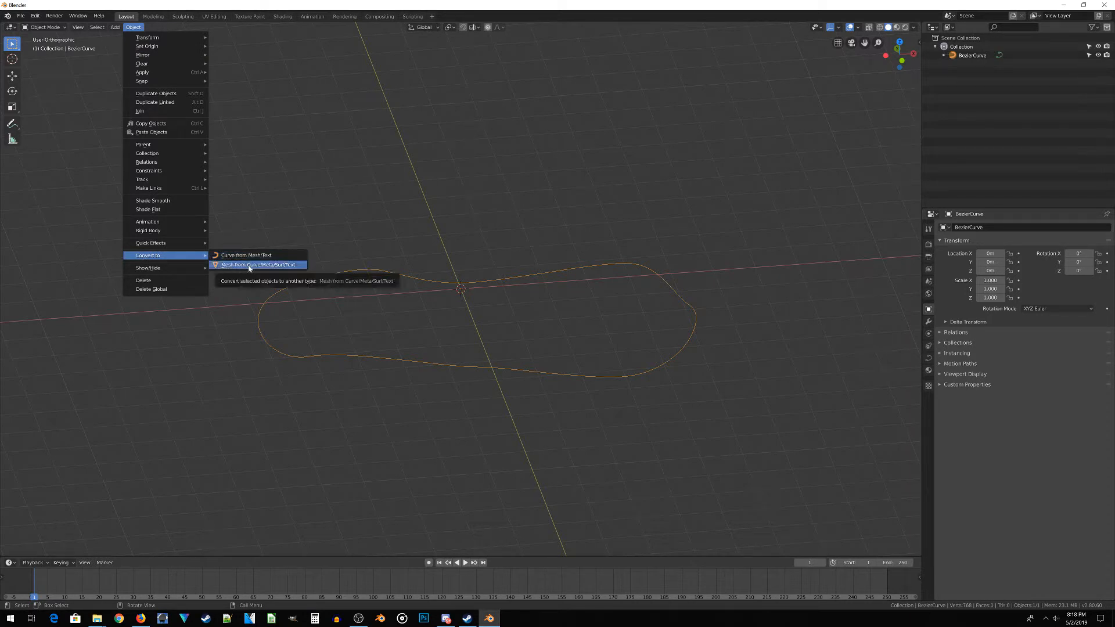
{"action": "left_click", "coordinate": [278, 265]}
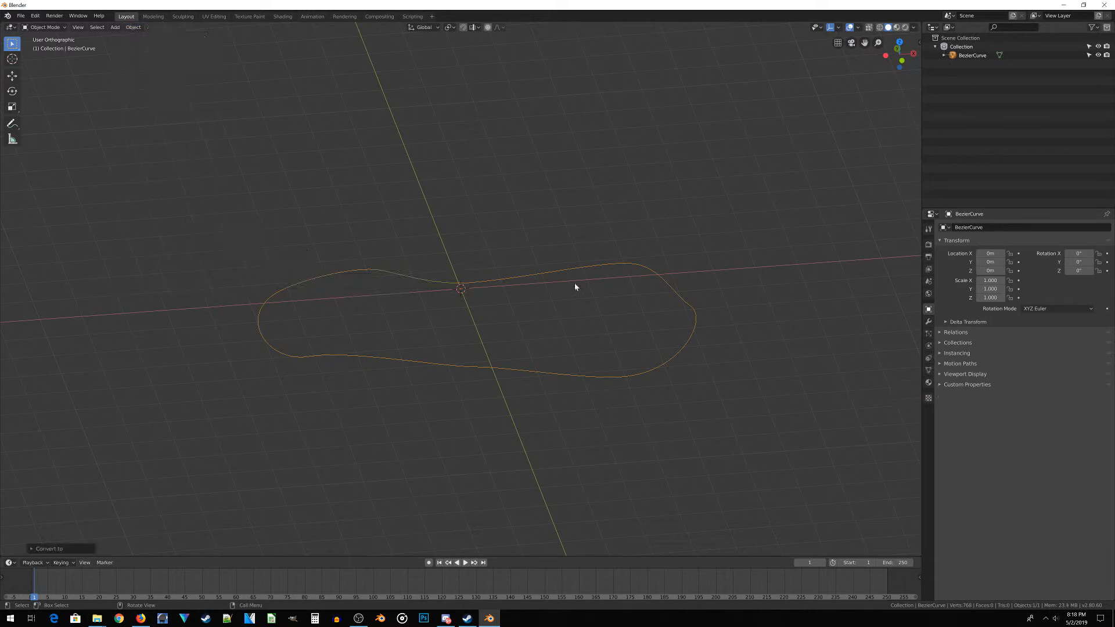
- Open the converted mesh in Edit Mode and inspect the vertices along its outline
{"action": "mouse_move", "coordinate": [658, 390]}
{"action": "middle_mouse_down"}
{"action": "mouse_move", "coordinate": [588, 384]}
{"action": "mouse_move", "coordinate": [670, 398]}
{"action": "mouse_move", "coordinate": [645, 393]}
{"action": "middle_mouse_up"}
{"action": "key", "text": "Tab"}
{"action": "middle_click_drag", "start_coordinate": [526, 284], "coordinate": [546, 331]}
{"action": "scroll", "coordinate": [546, 332], "scroll_direction": "up", "scroll_amount": 6}
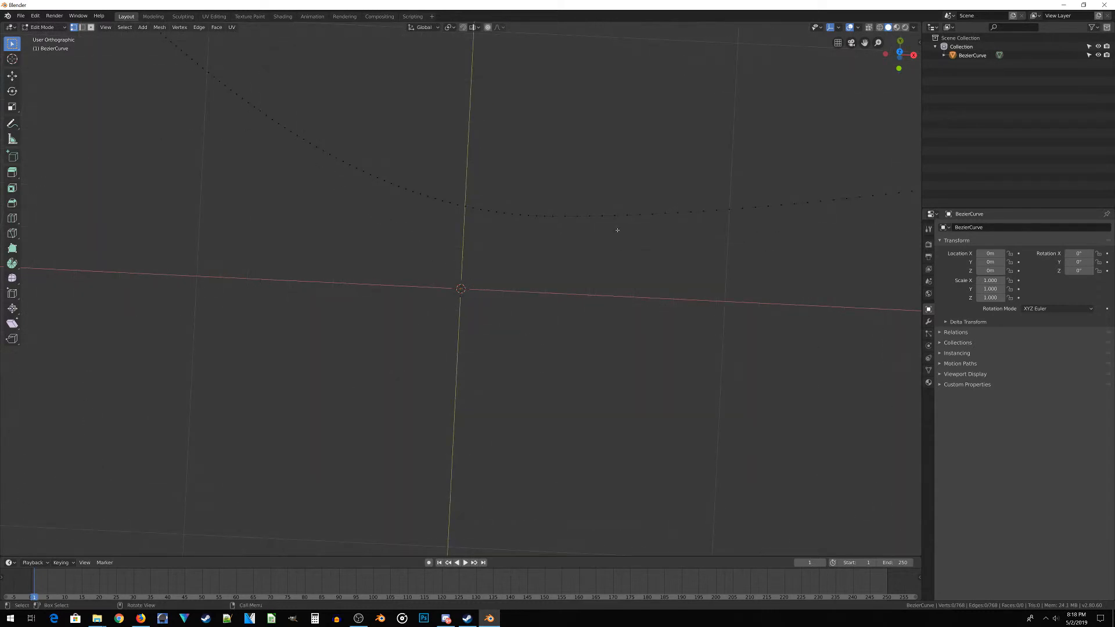
{"action": "scroll", "coordinate": [777, 202], "scroll_direction": "down", "scroll_amount": 6}
{"action": "middle_click_drag", "start_coordinate": [615, 289], "coordinate": [532, 244]}
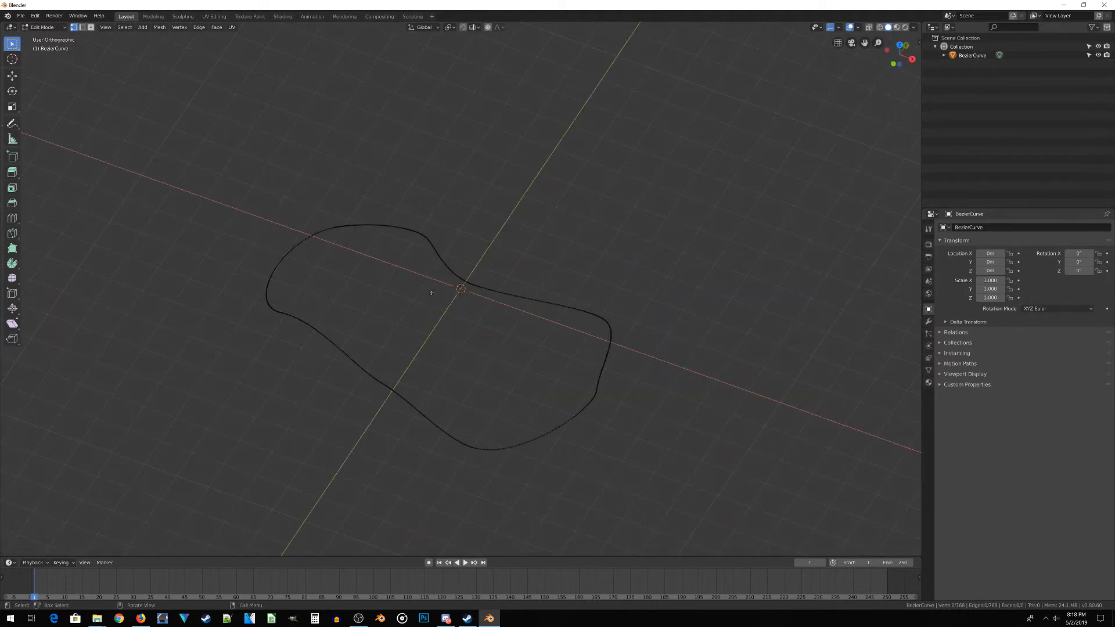
{"action": "middle_click_drag", "start_coordinate": [541, 444], "coordinate": [480, 358]}
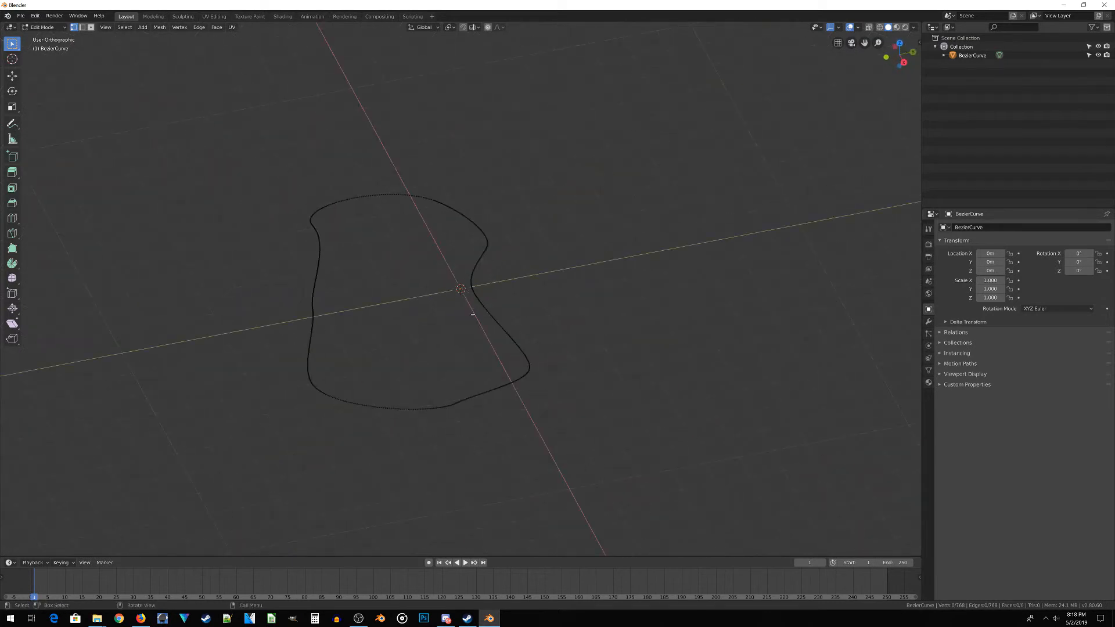
- Select every vertex of the closed mesh outline and fill it with a single face
{"action": "key", "text": "a"}
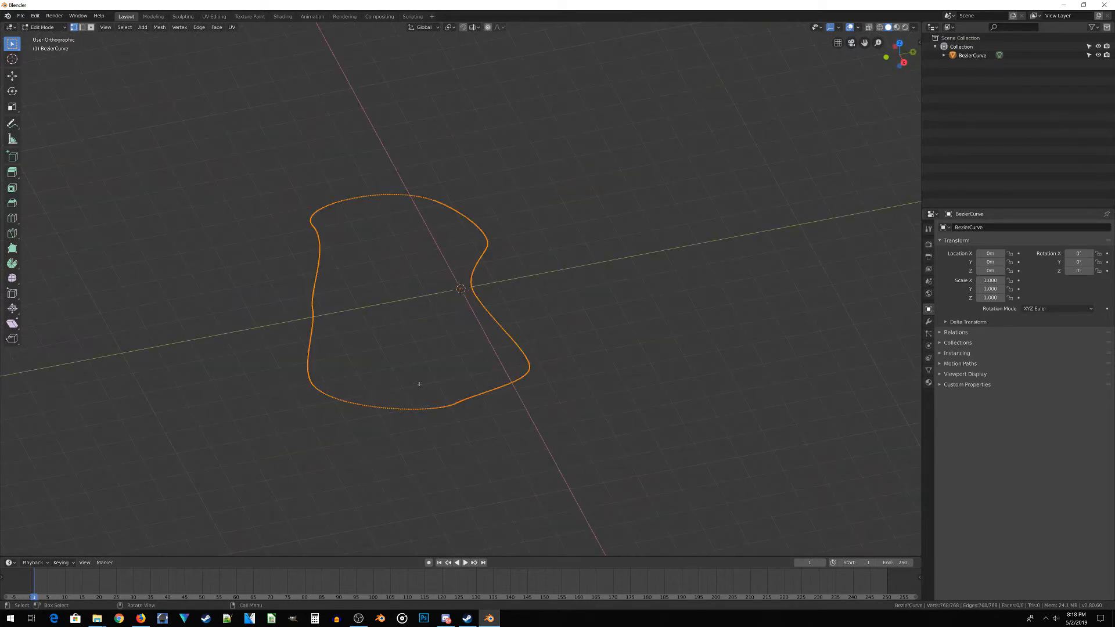
{"action": "middle_click_drag", "start_coordinate": [377, 318], "coordinate": [454, 329]}
{"action": "middle_click_drag", "start_coordinate": [596, 401], "coordinate": [562, 392]}
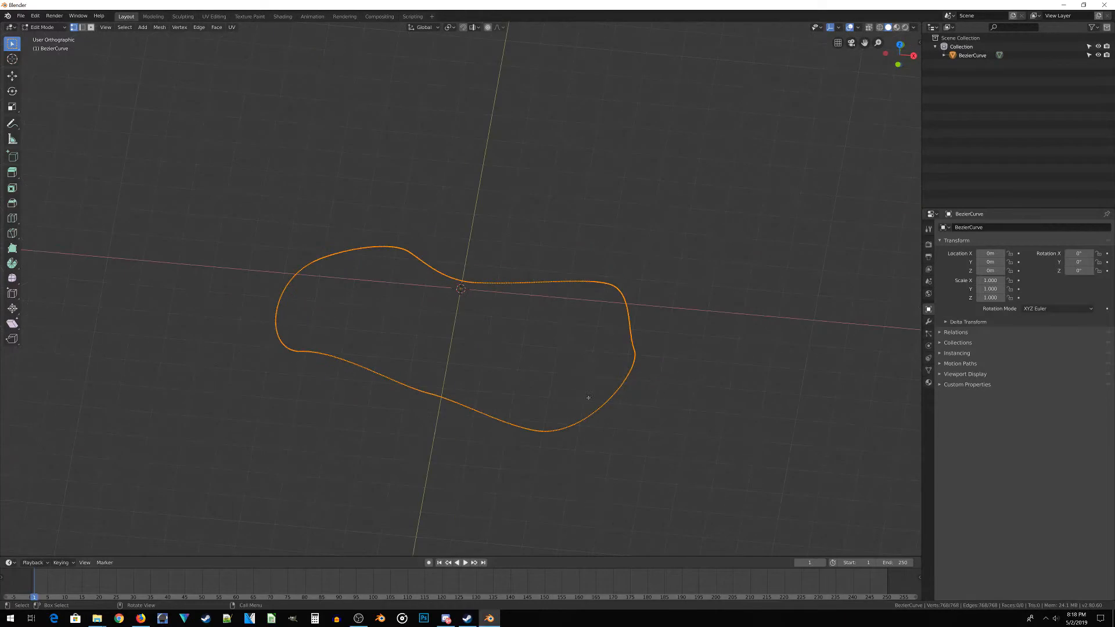
{"action": "key", "text": "f"}
{"action": "mouse_move", "coordinate": [569, 352]}
{"action": "middle_mouse_down"}
{"action": "mouse_move", "coordinate": [532, 339]}
{"action": "mouse_move", "coordinate": [571, 350]}
{"action": "middle_mouse_up"}
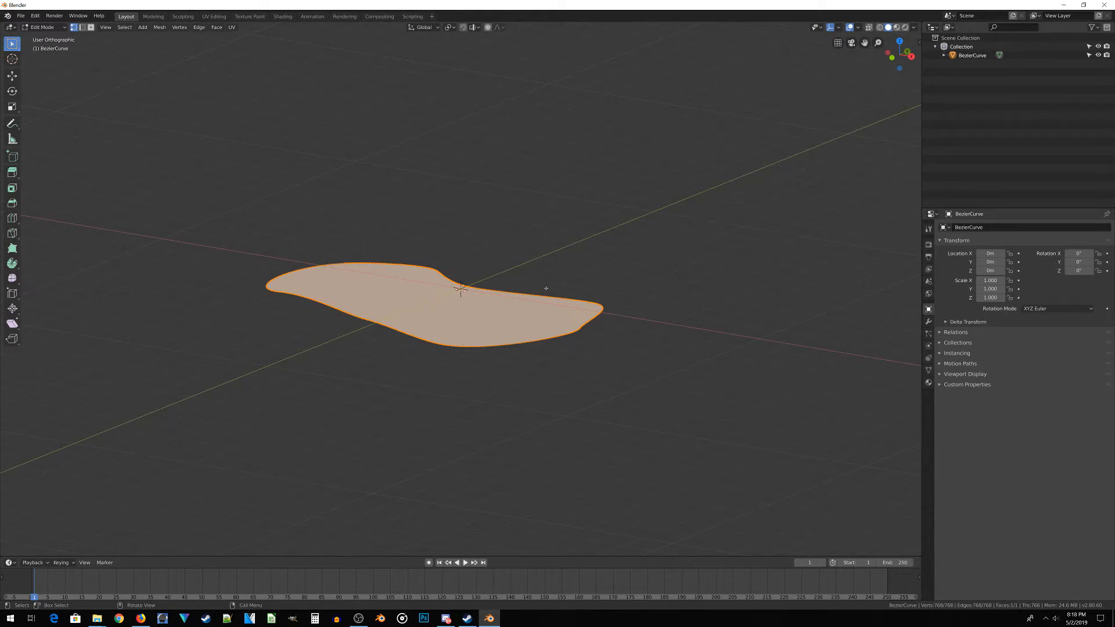
{"action": "key", "text": "KP_1"}
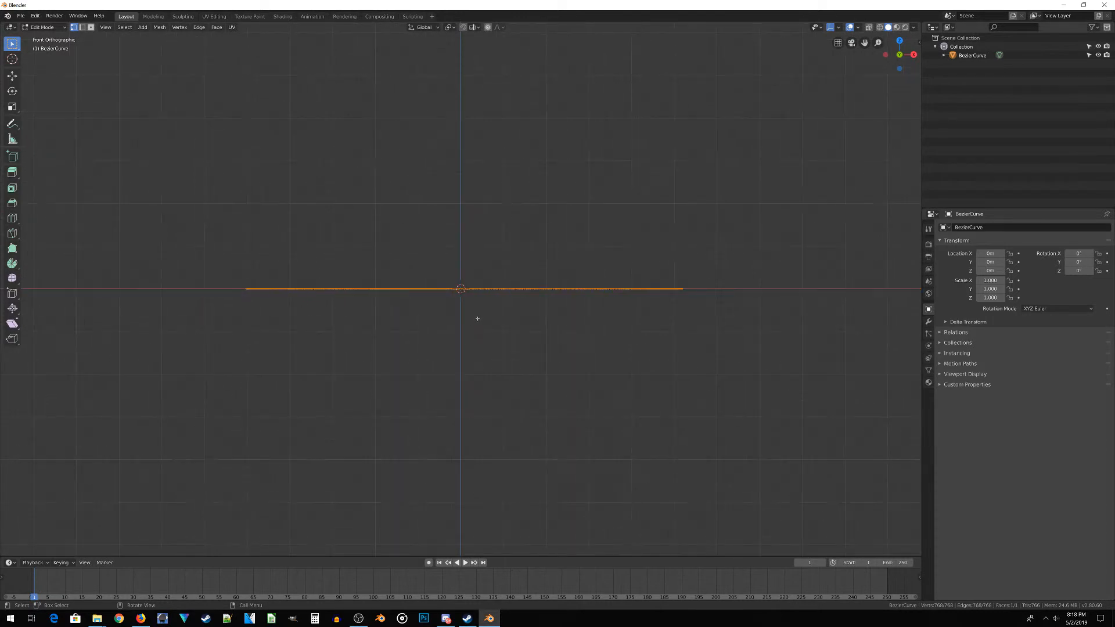
{"action": "scroll", "coordinate": [462, 311], "scroll_direction": "up", "scroll_amount": 3}
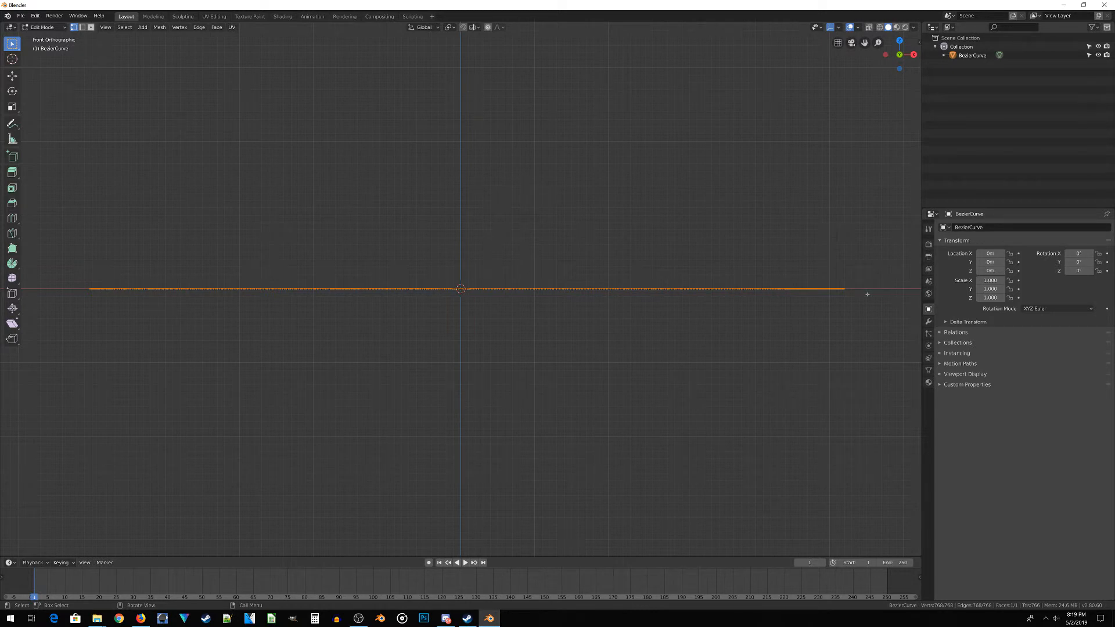
{"action": "middle_click_drag", "start_coordinate": [820, 468], "coordinate": [770, 487]}
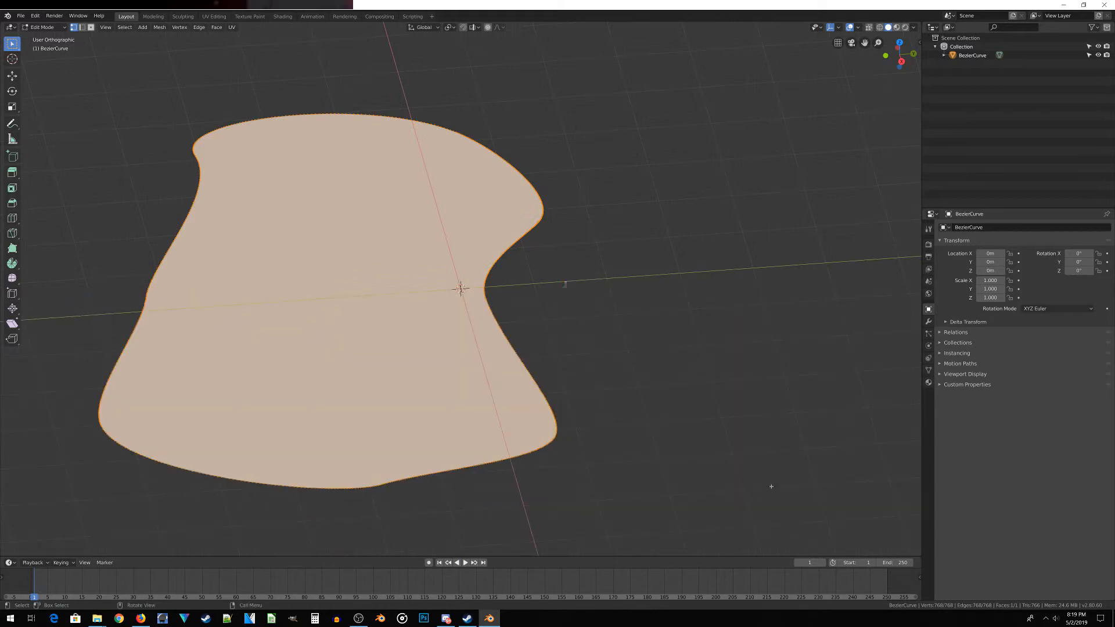